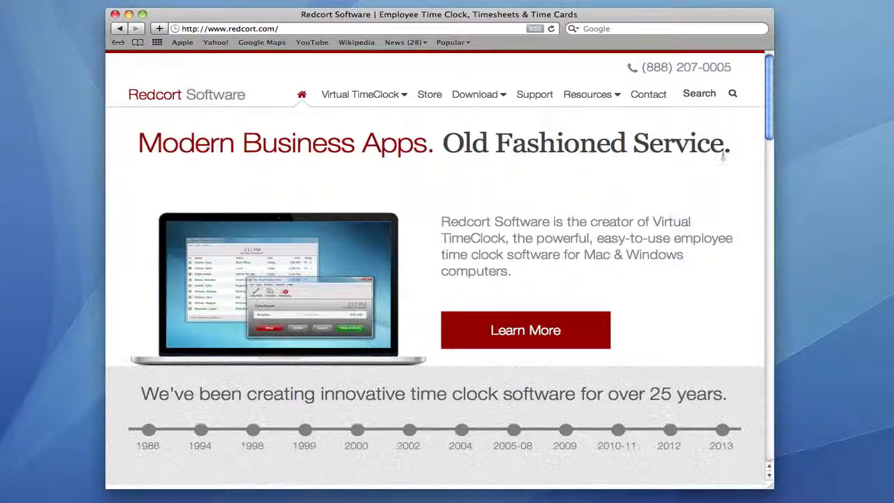
# Step: Download VirtualTimeClockBasic13R2.pkg, the Mac OS X 10.5+ installer for Virtual TimeClock Basic 13 R2
pyautogui.moveTo(491, 102)
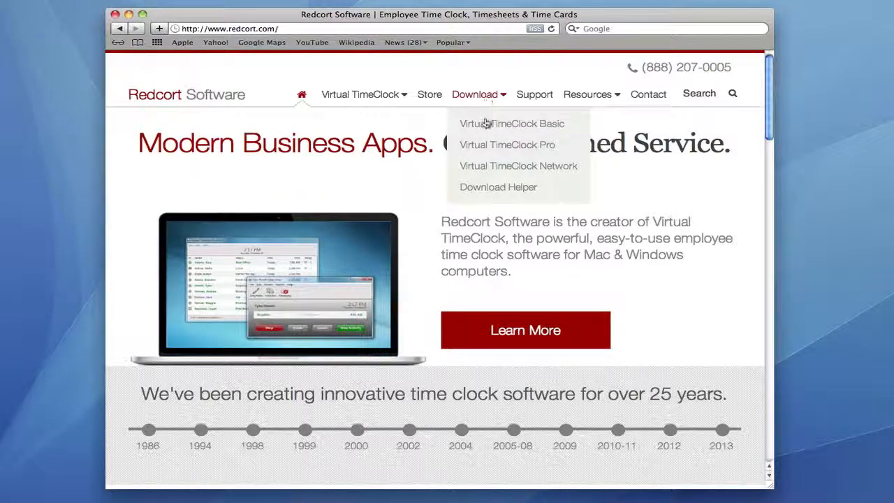
pyautogui.click(485, 123)
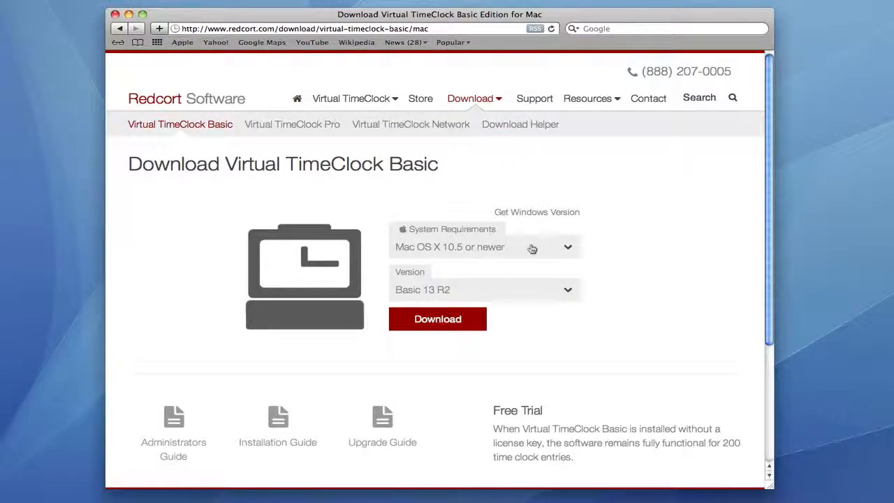
pyautogui.click(442, 321)
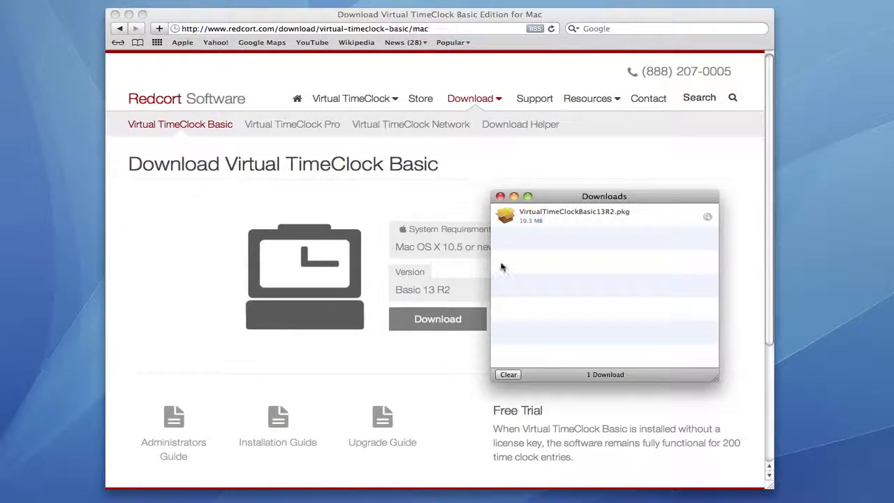
# Step: Run the installer package, agree to the license, and authorize the standard install with the admin password
pyautogui.doubleClick(504, 218)
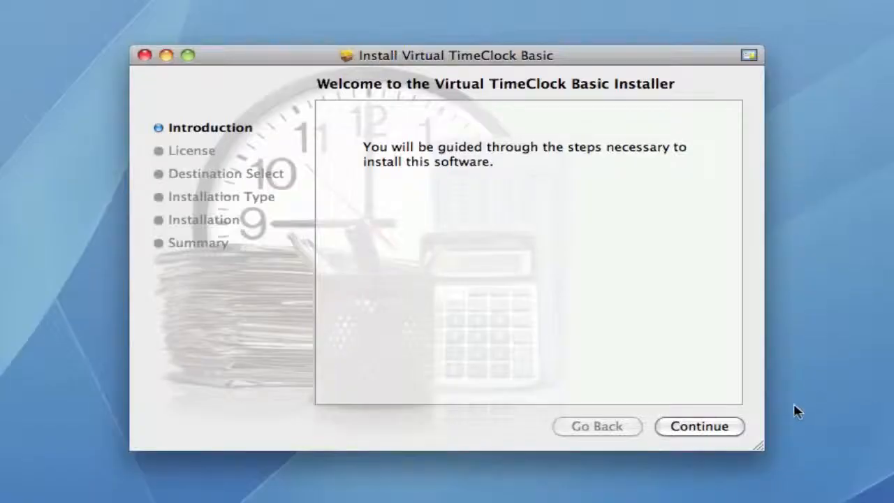
pyautogui.click(717, 427)
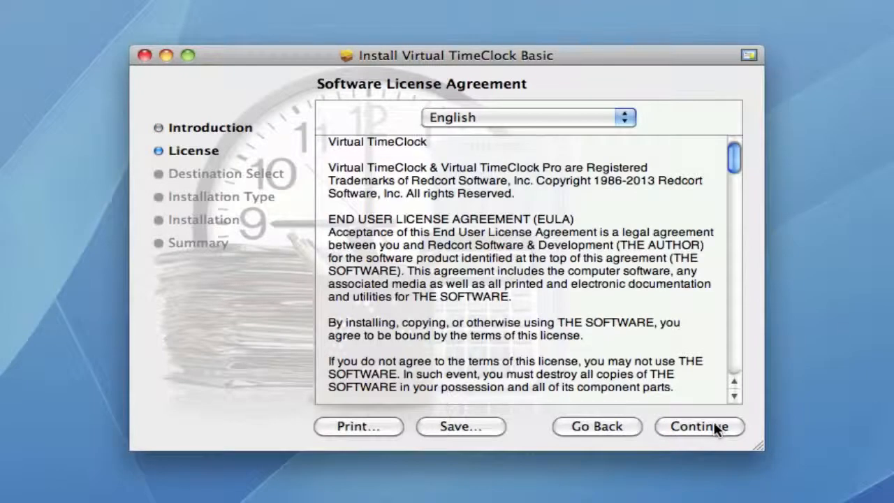
pyautogui.click(716, 428)
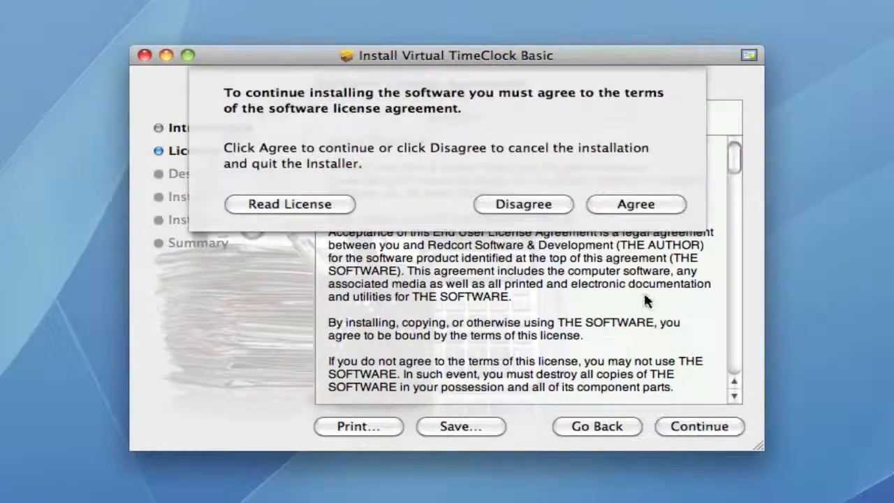
pyautogui.click(639, 196)
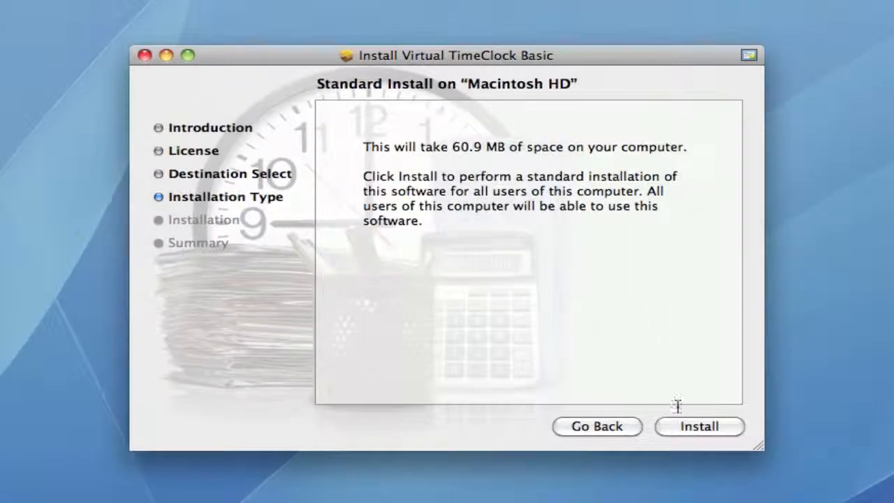
pyautogui.click(683, 426)
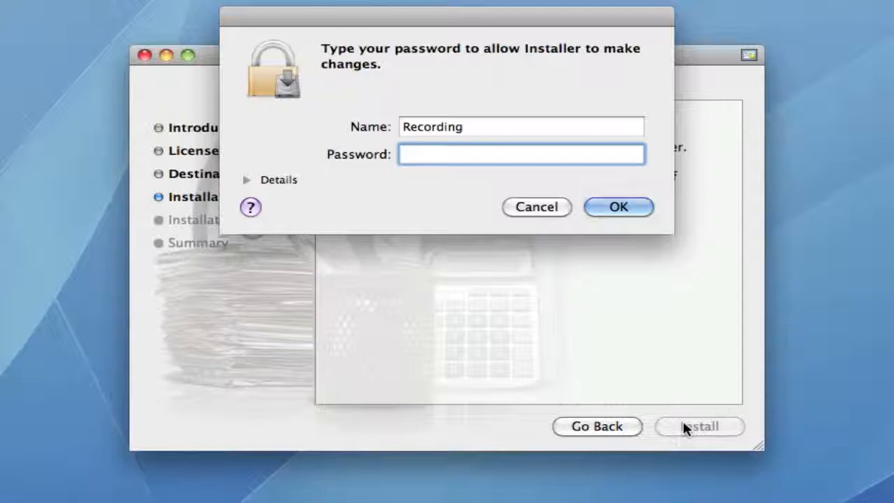
pyautogui.write('•••••••••')
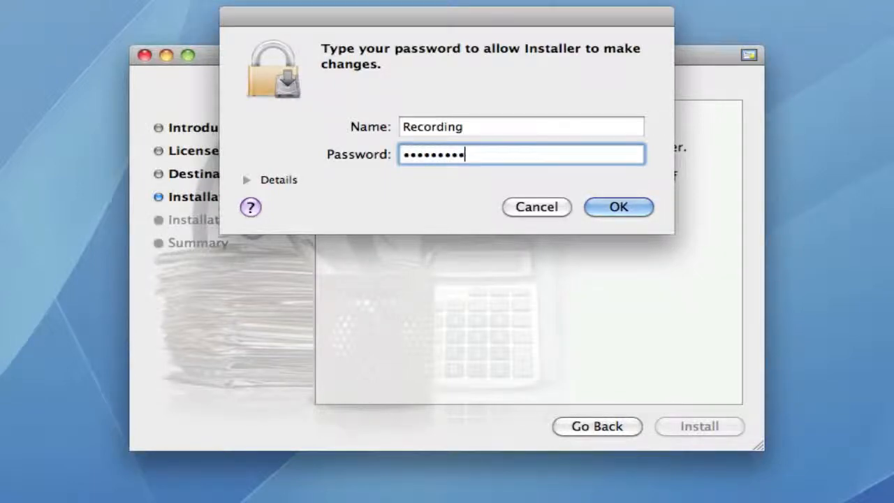
pyautogui.press('Return')
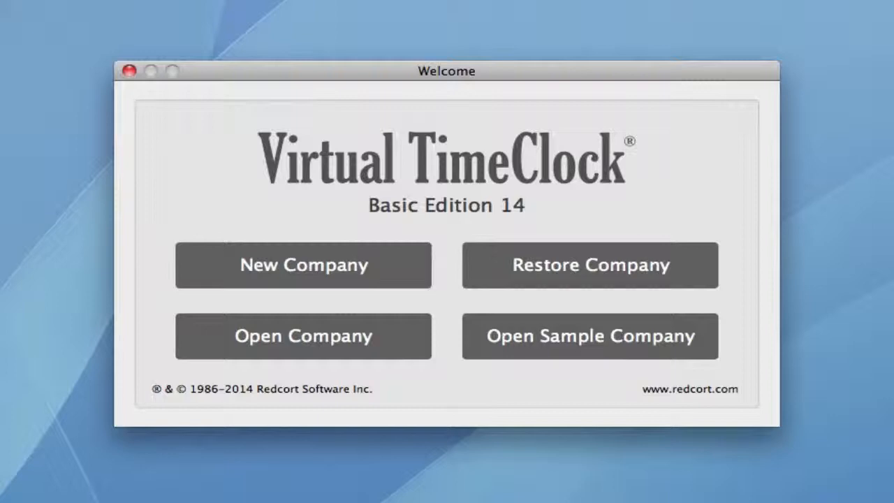
# Step: Create the Redcort Software company file with the administrator's first and last name and a verified password
pyautogui.click(382, 273)
pyautogui.write('Red')
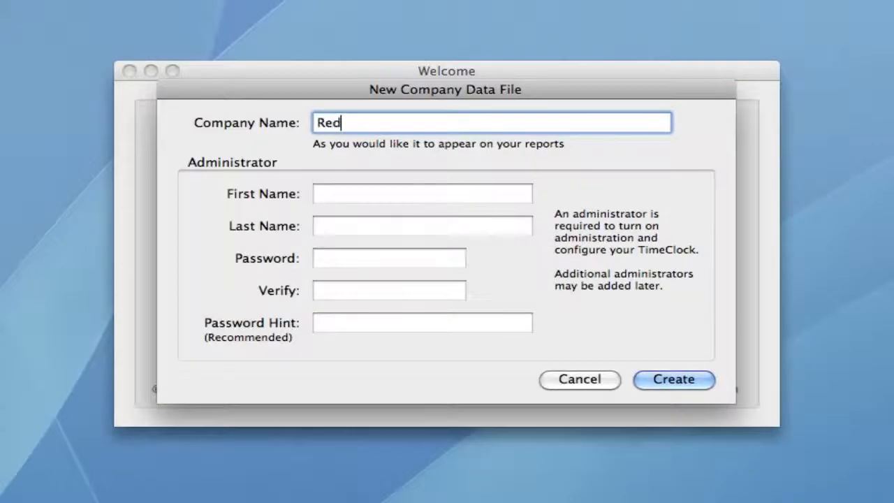
pyautogui.write('cort Software')
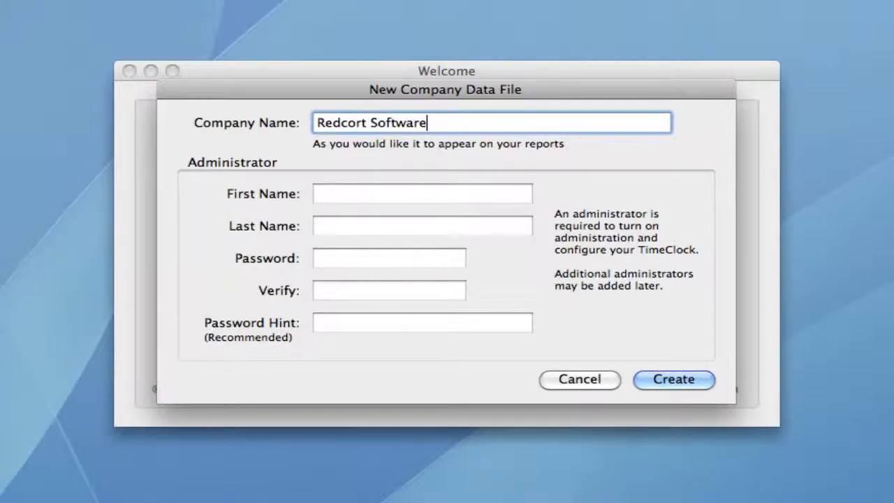
pyautogui.press('Tab')
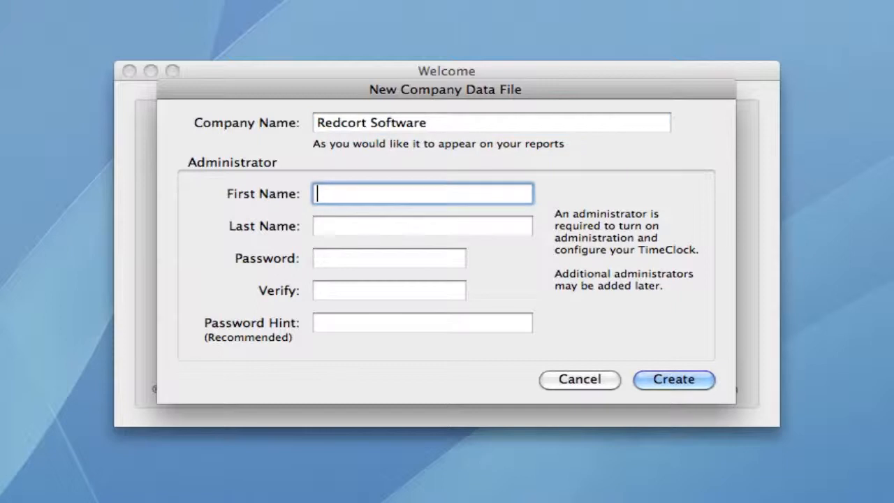
pyautogui.press('Tab')
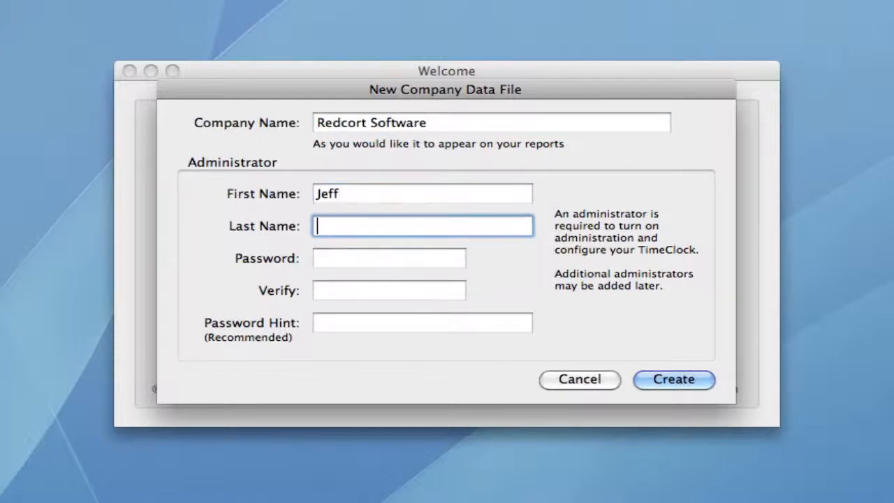
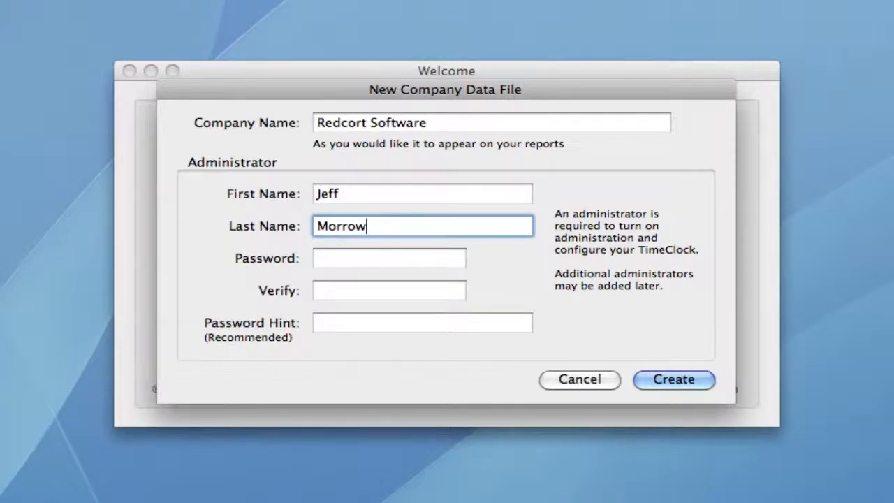
pyautogui.press('Tab')
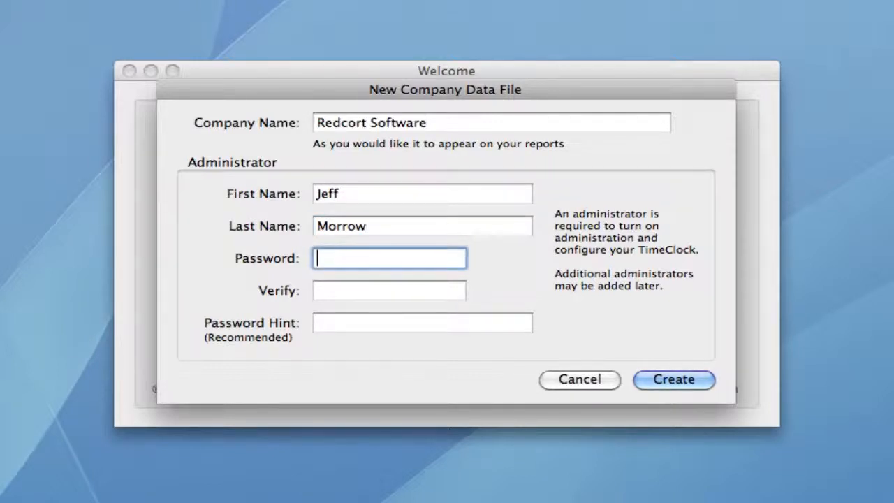
pyautogui.write('••••')
pyautogui.press('Tab')
pyautogui.write('••••')
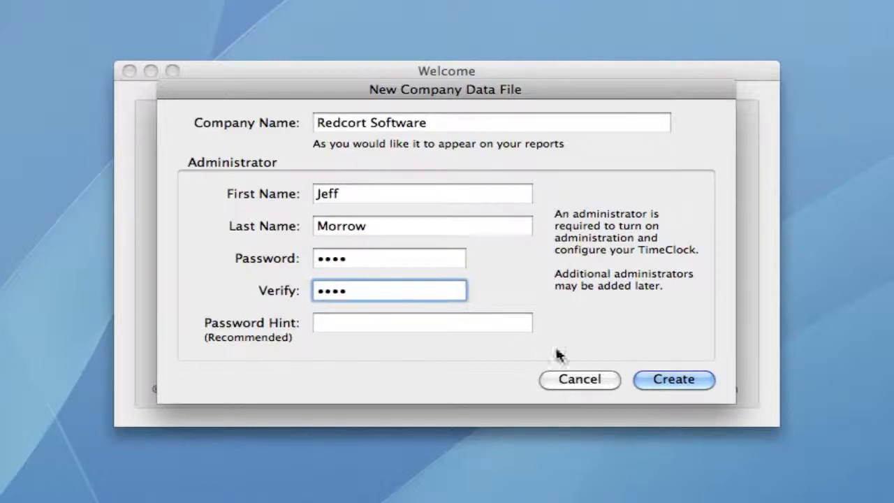
pyautogui.click(644, 378)
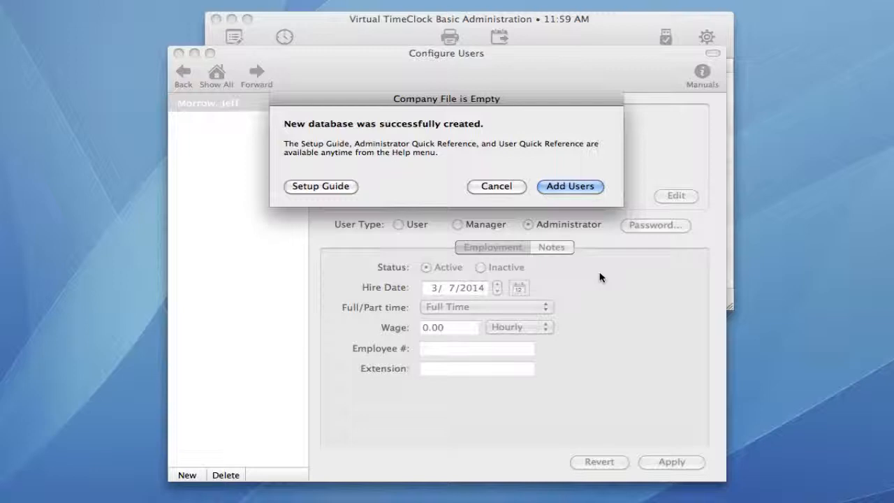
# Step: Add a new employee with her first and last name and save the entry
pyautogui.click(579, 186)
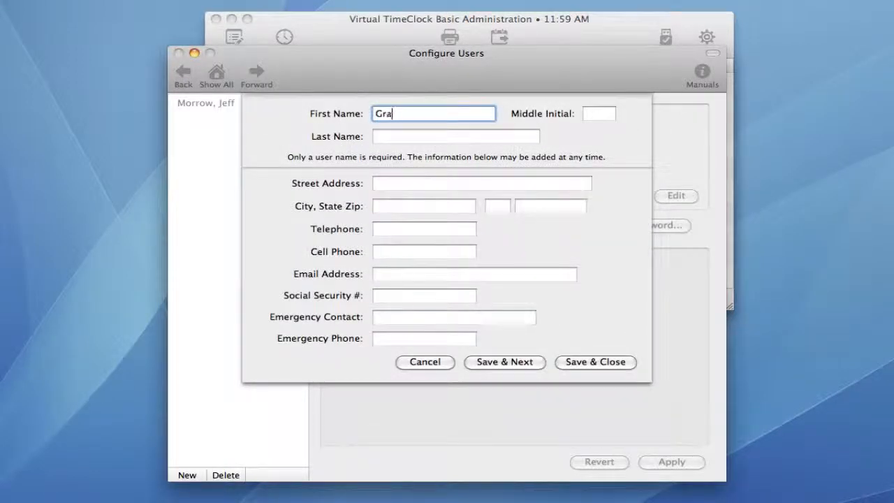
pyautogui.press('Tab')
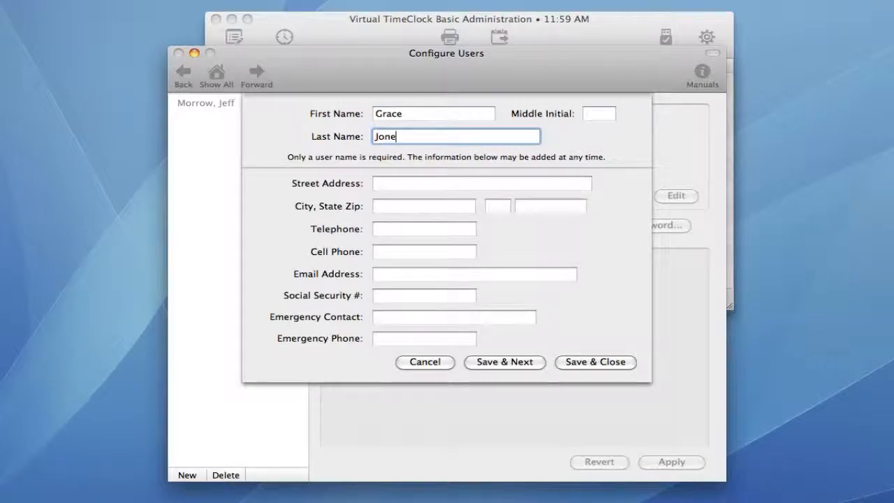
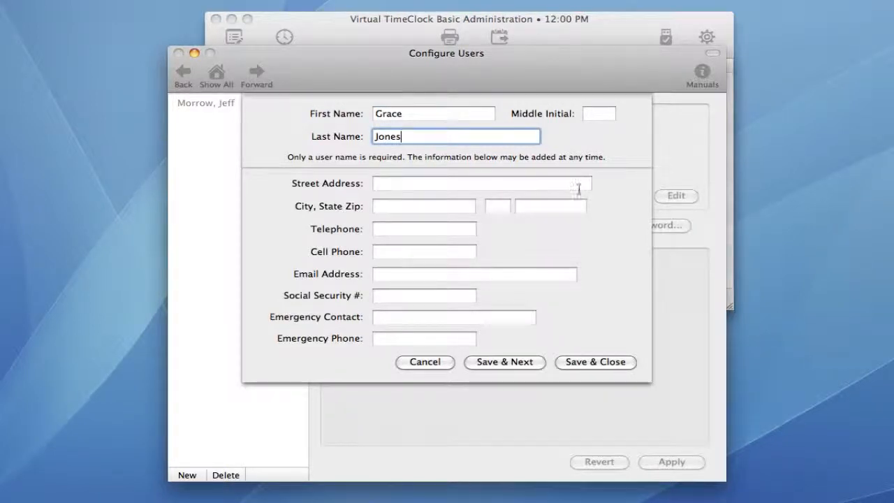
pyautogui.click(596, 361)
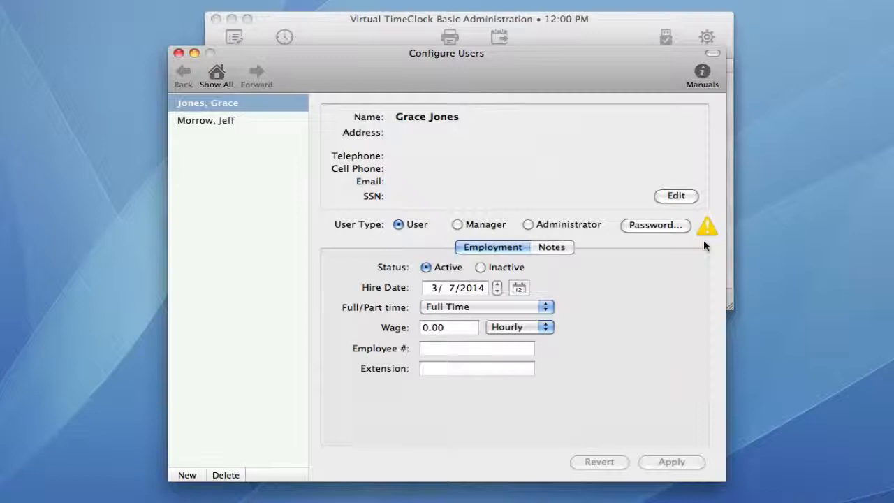
# Step: Rename the overtime rule to 'Weekly' with overtime applied weekly after 40 hours, and save it
pyautogui.click(217, 72)
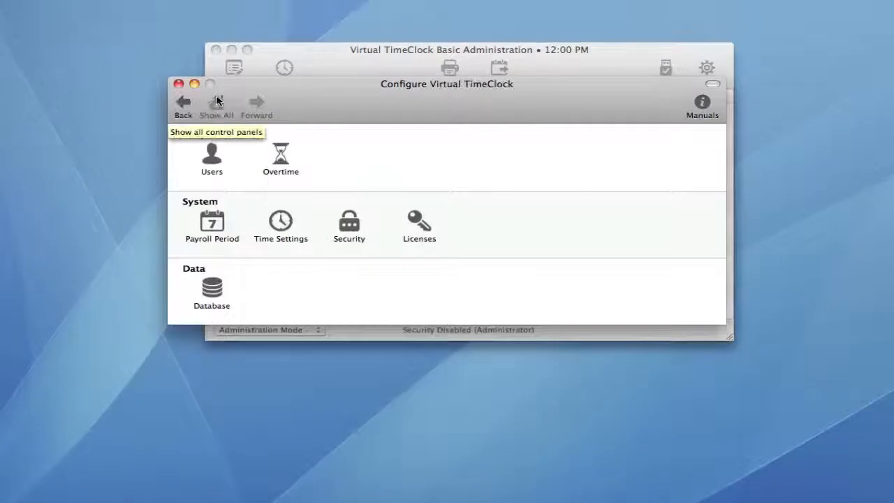
pyautogui.click(282, 154)
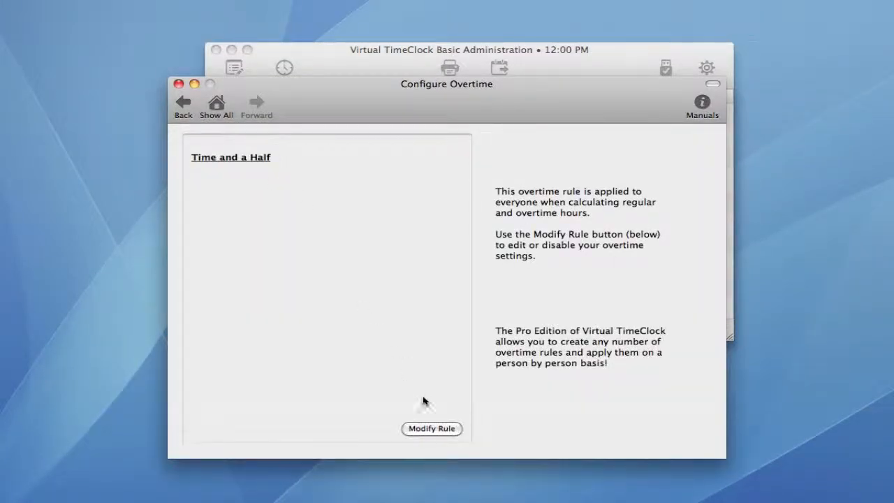
pyautogui.click(430, 428)
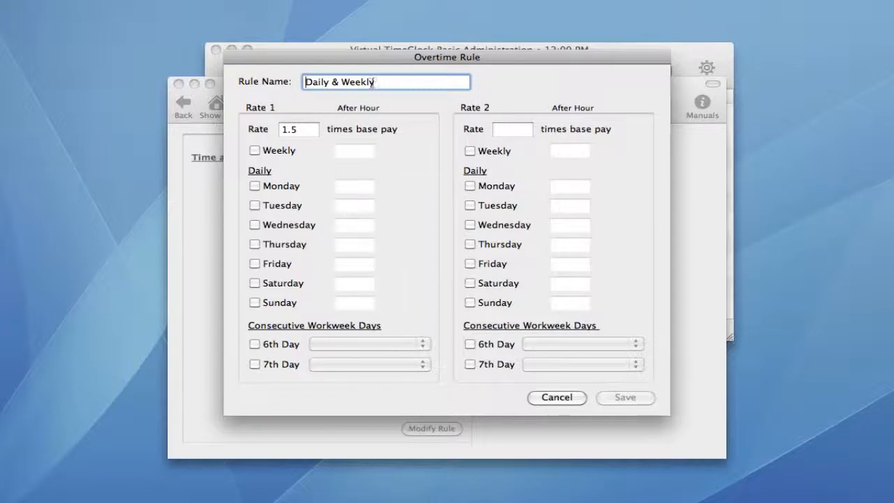
pyautogui.moveTo(372, 83); pyautogui.dragTo(293, 82)
pyautogui.write('W')
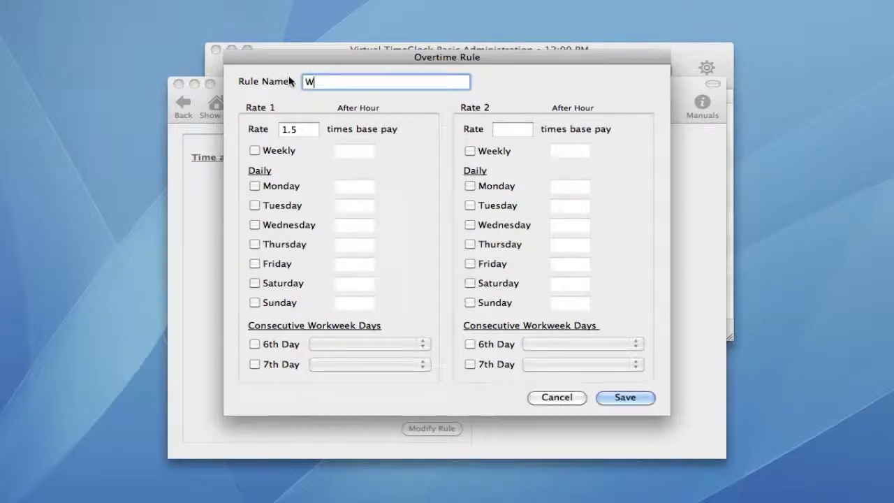
pyautogui.write('ee')
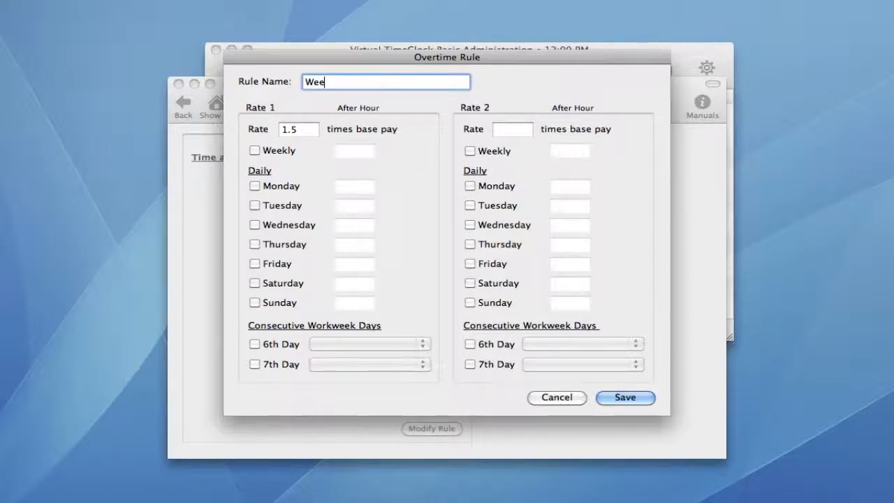
pyautogui.write('kly')
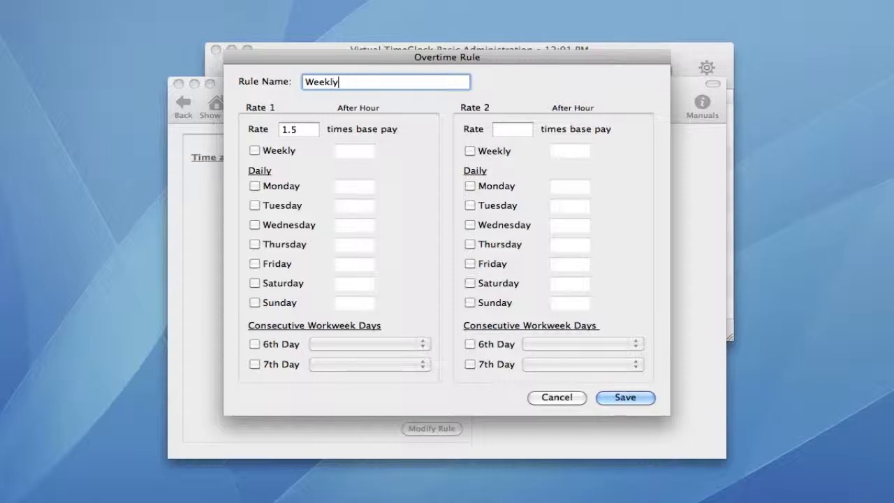
pyautogui.click(255, 150)
pyautogui.click(616, 396)
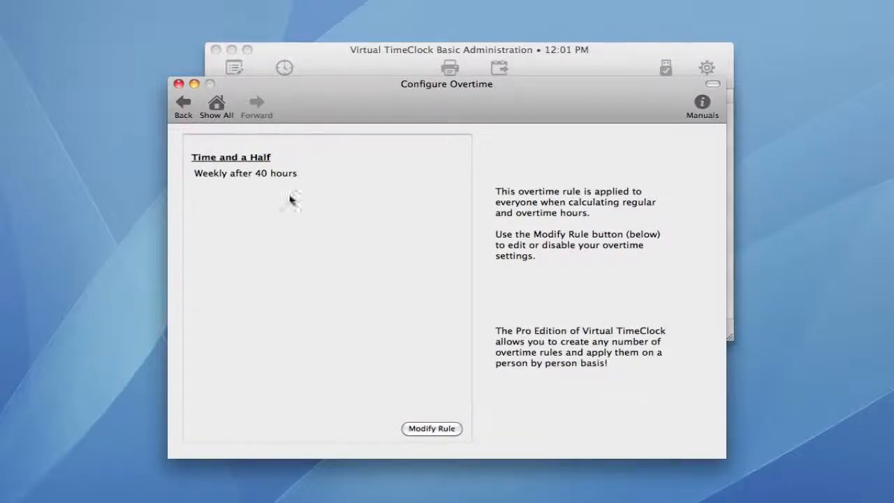
pyautogui.click(222, 105)
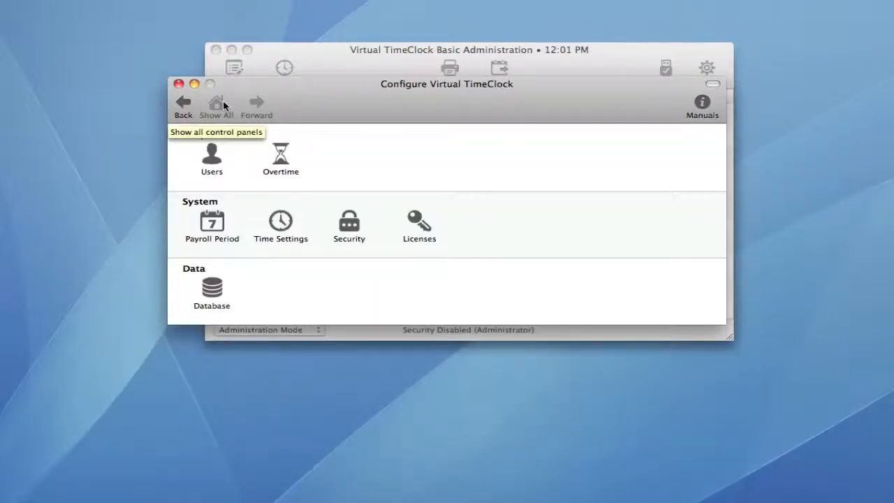
pyautogui.click(213, 228)
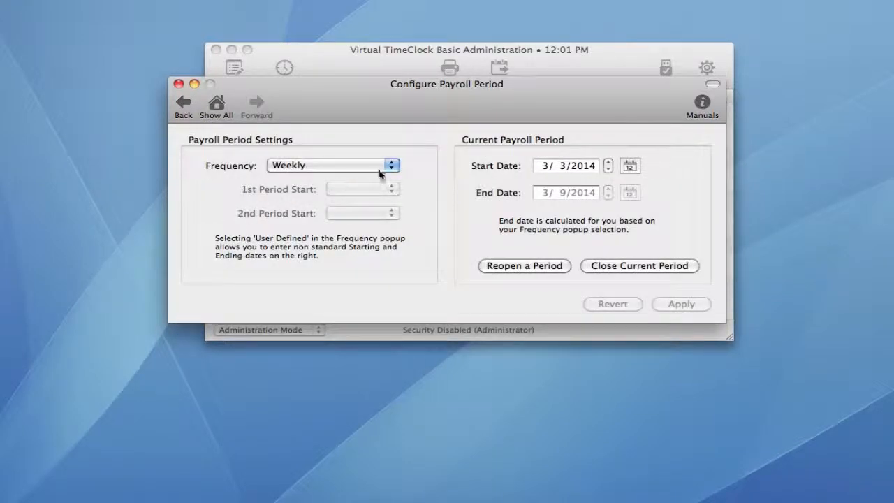
pyautogui.click(388, 167)
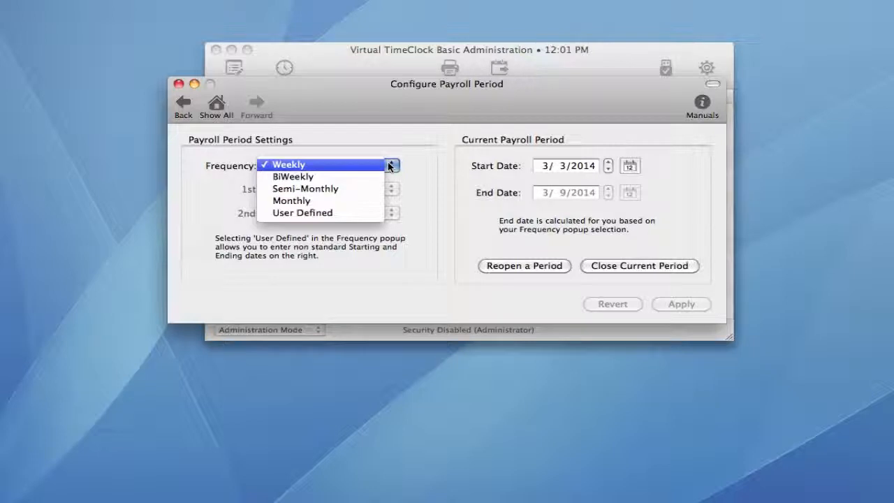
pyautogui.click(389, 165)
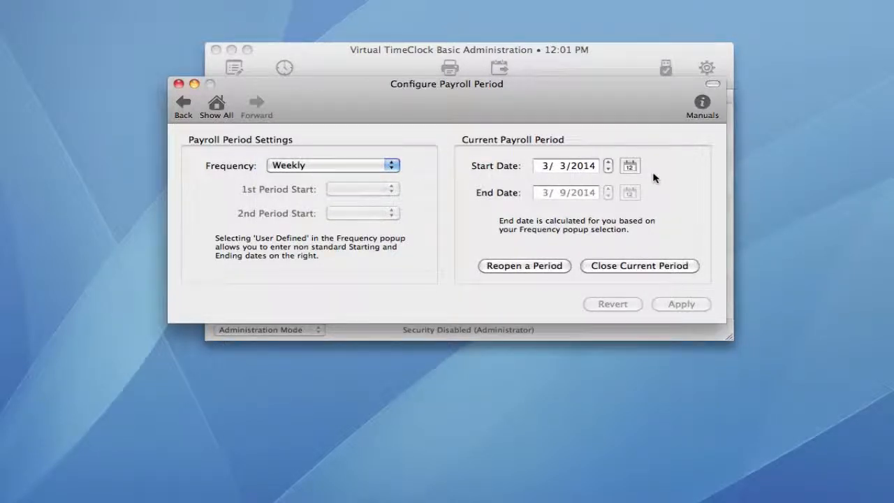
pyautogui.click(218, 108)
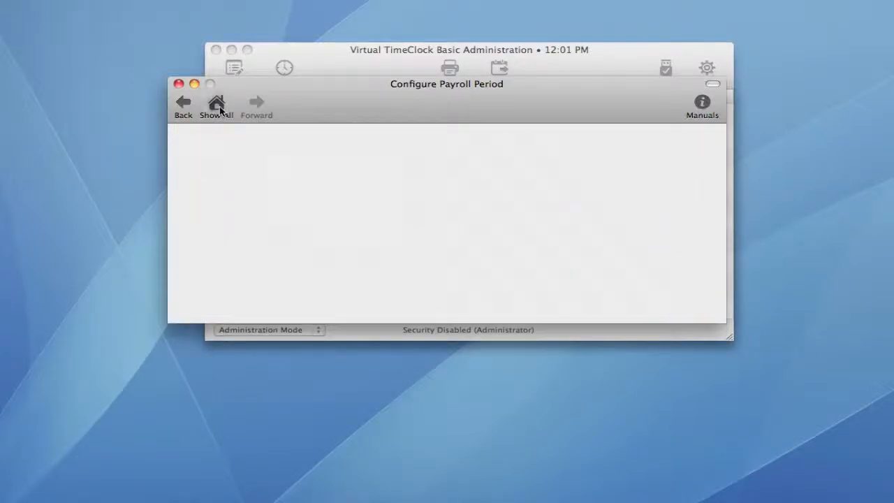
pyautogui.click(281, 223)
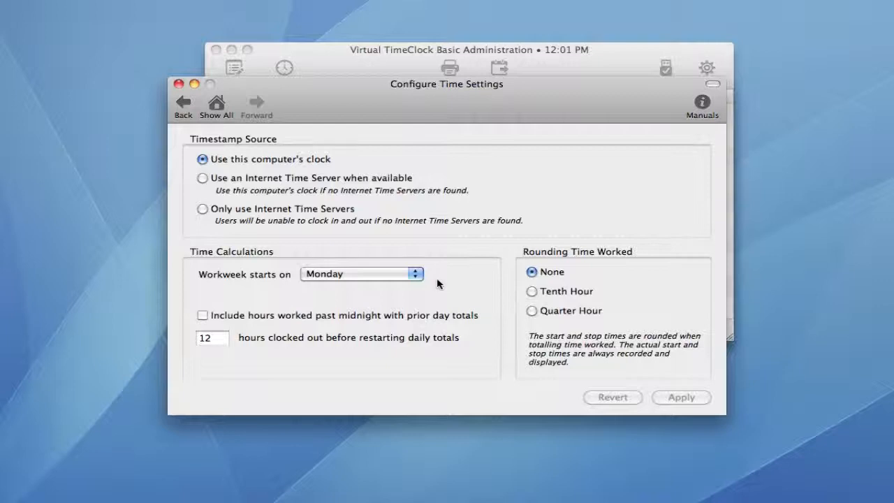
pyautogui.click(219, 105)
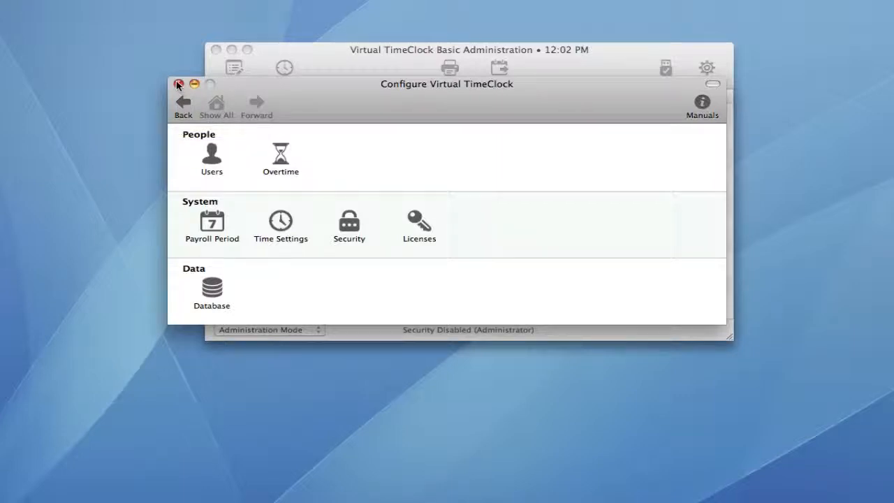
# Step: Close the Configure window and switch the time clock from Administration Mode to User Mode
pyautogui.click(178, 84)
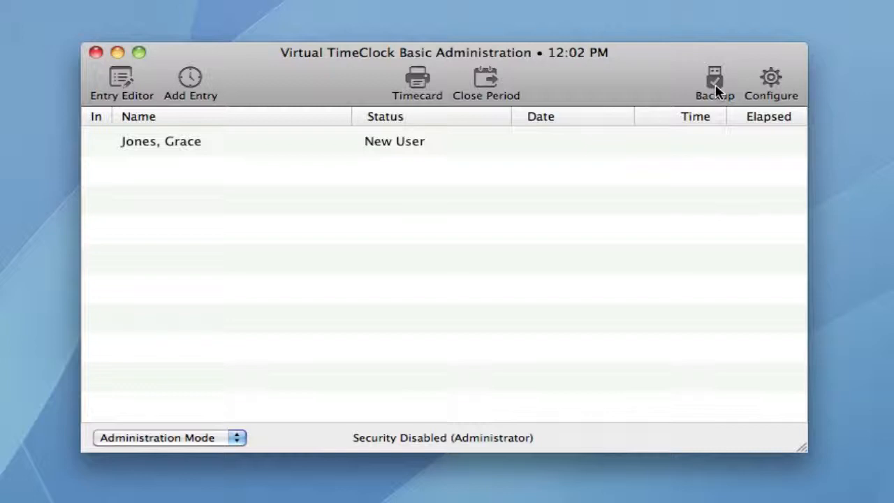
pyautogui.click(236, 440)
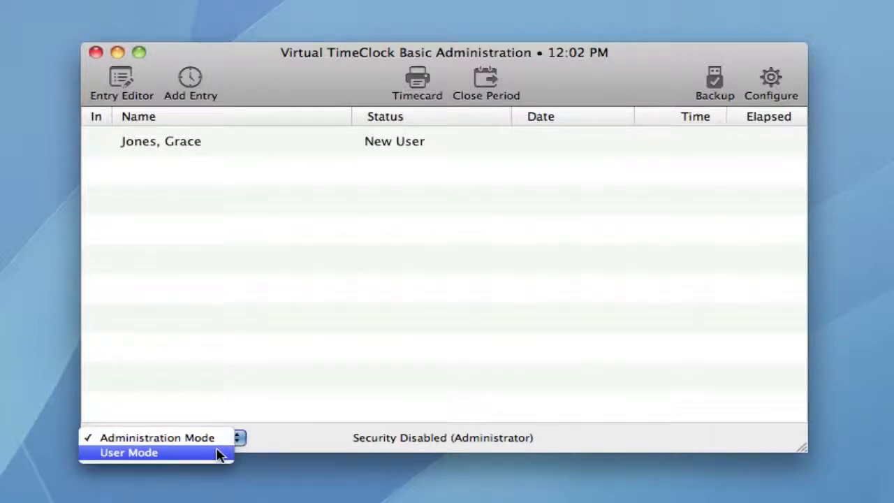
pyautogui.click(218, 454)
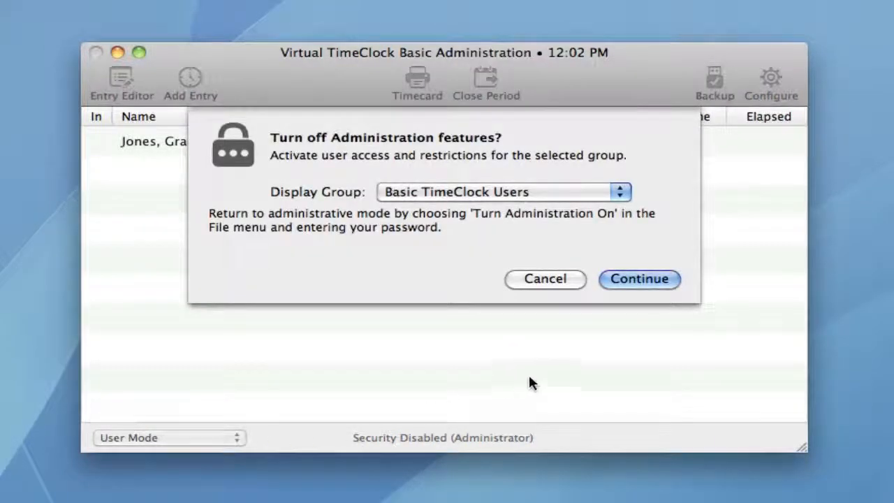
pyautogui.click(630, 282)
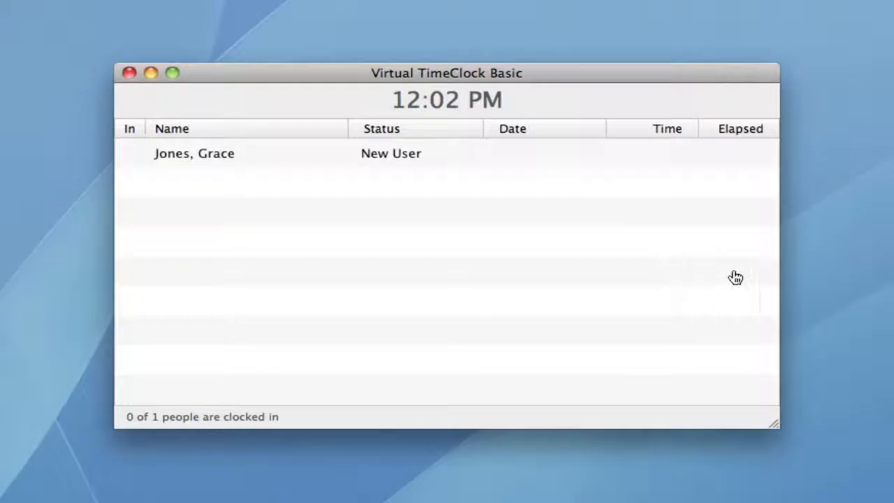
# Step: Give the employee a verified password, save it, and clock her in with Start
pyautogui.doubleClick(415, 158)
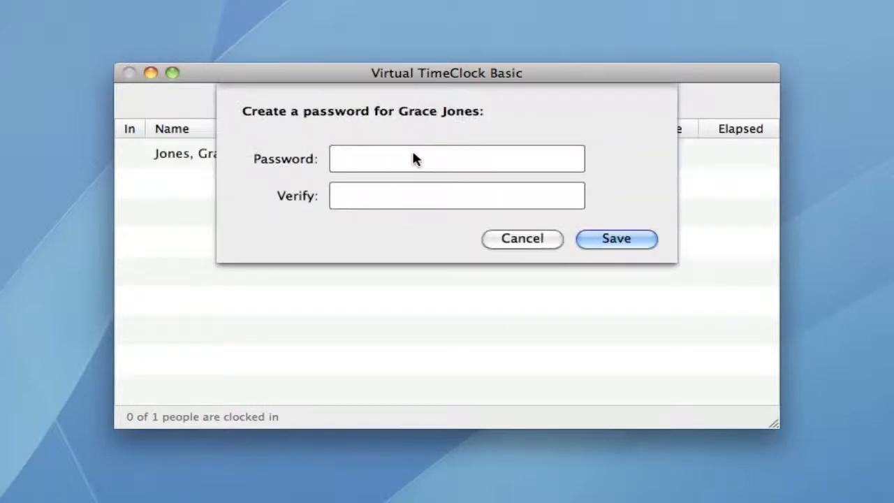
pyautogui.write('*****')
pyautogui.click(340, 196)
pyautogui.write('*****')
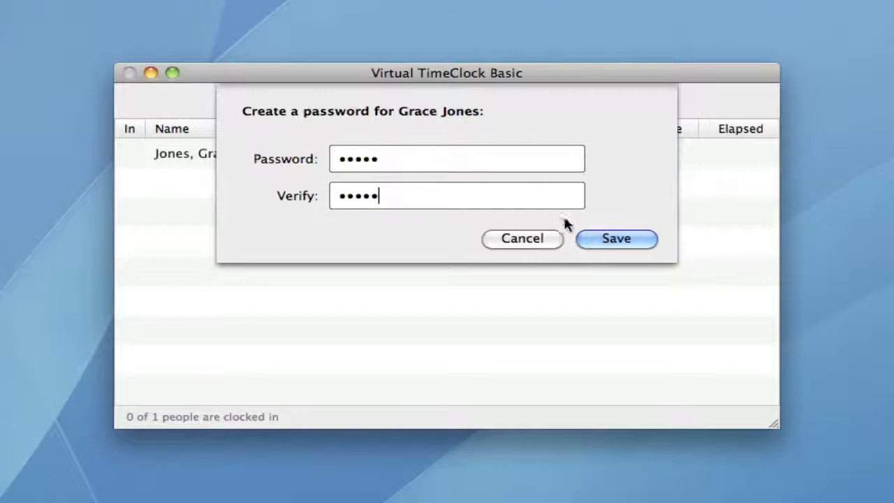
pyautogui.click(607, 237)
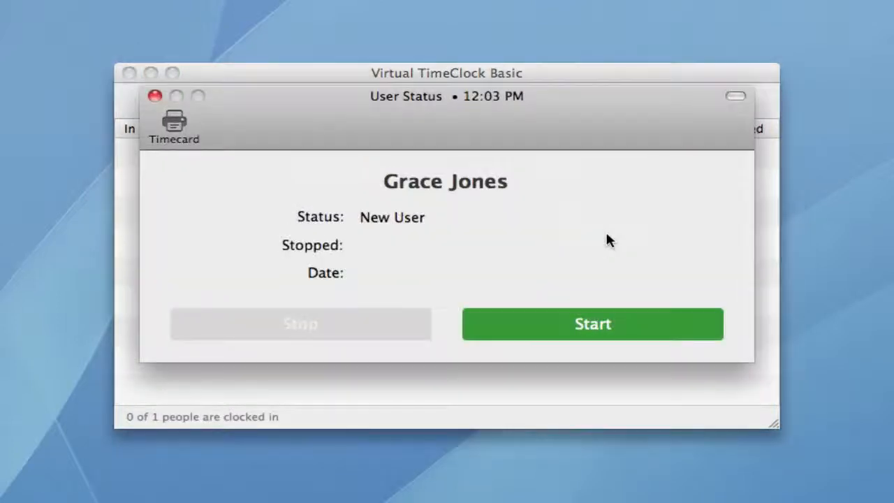
pyautogui.click(611, 324)
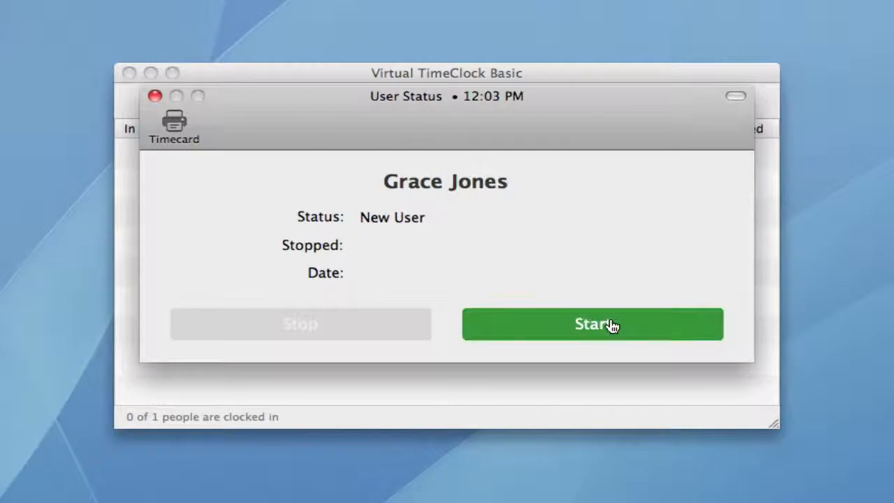